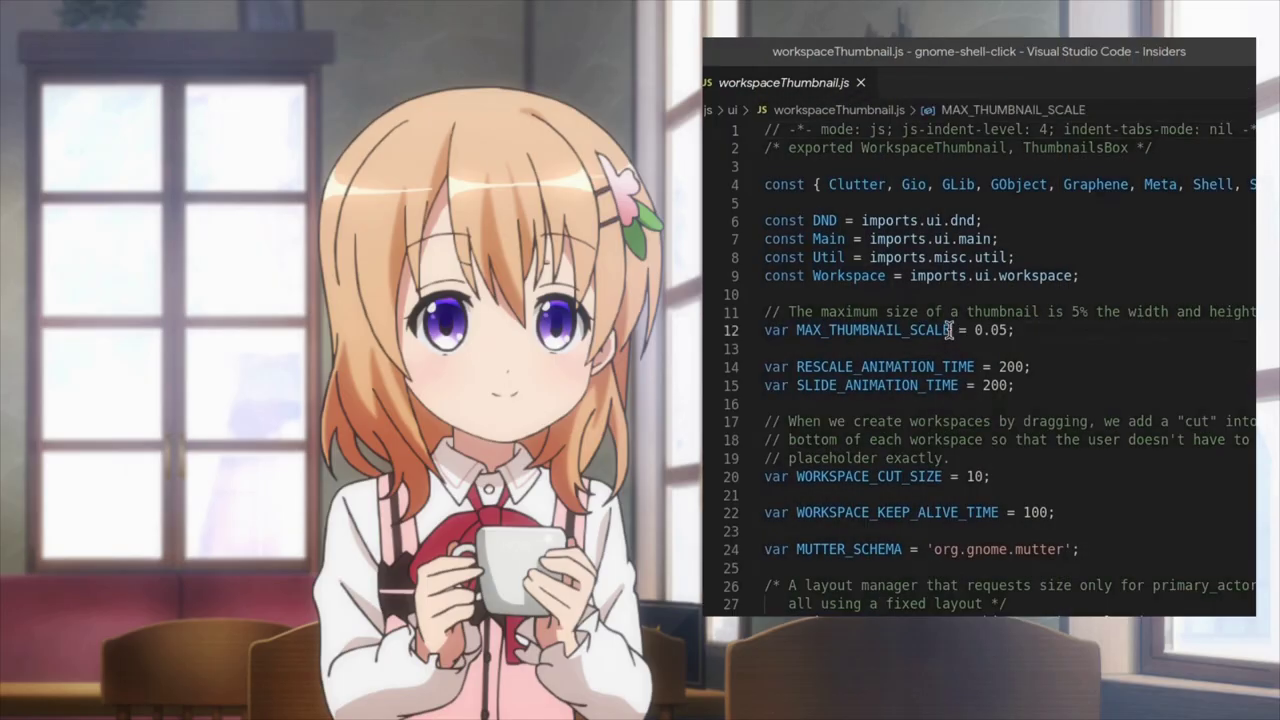
Step: Select the MAX_THUMBNAIL_SCALE = 0.05 line in workspaceThumbnail.js, then bring up the Activities overview
triple_click(949, 330)
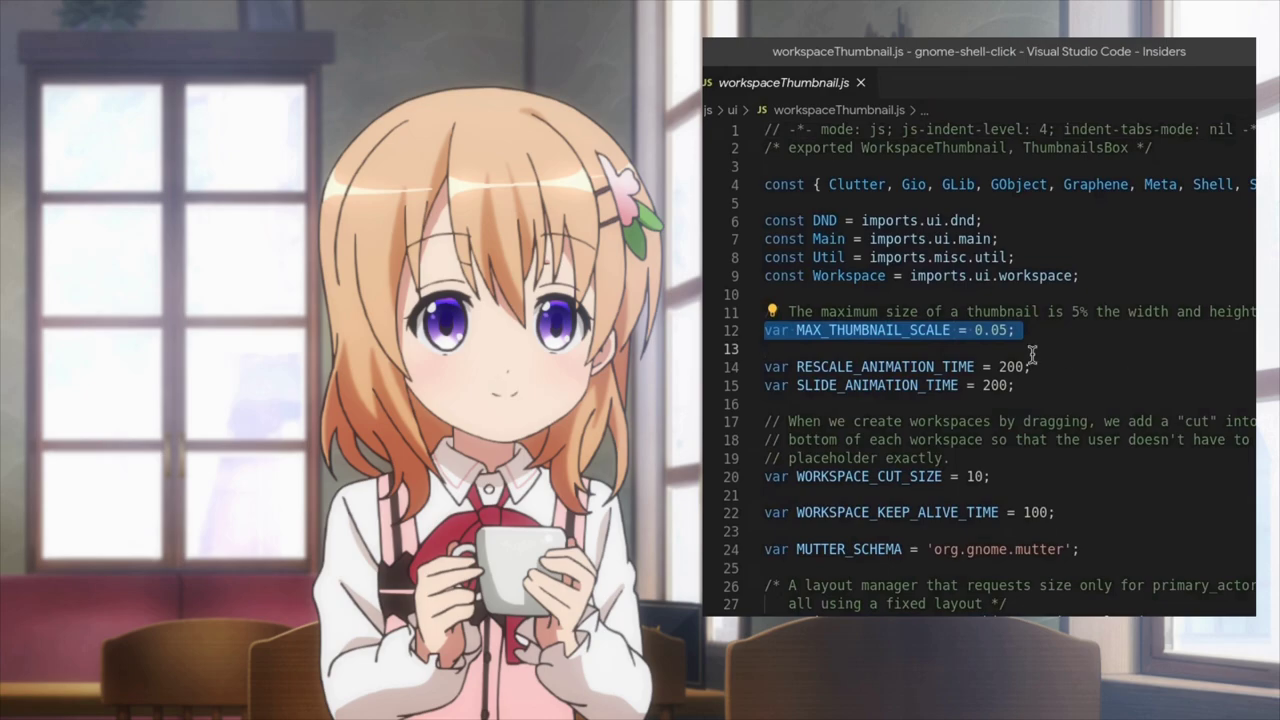
key("super")
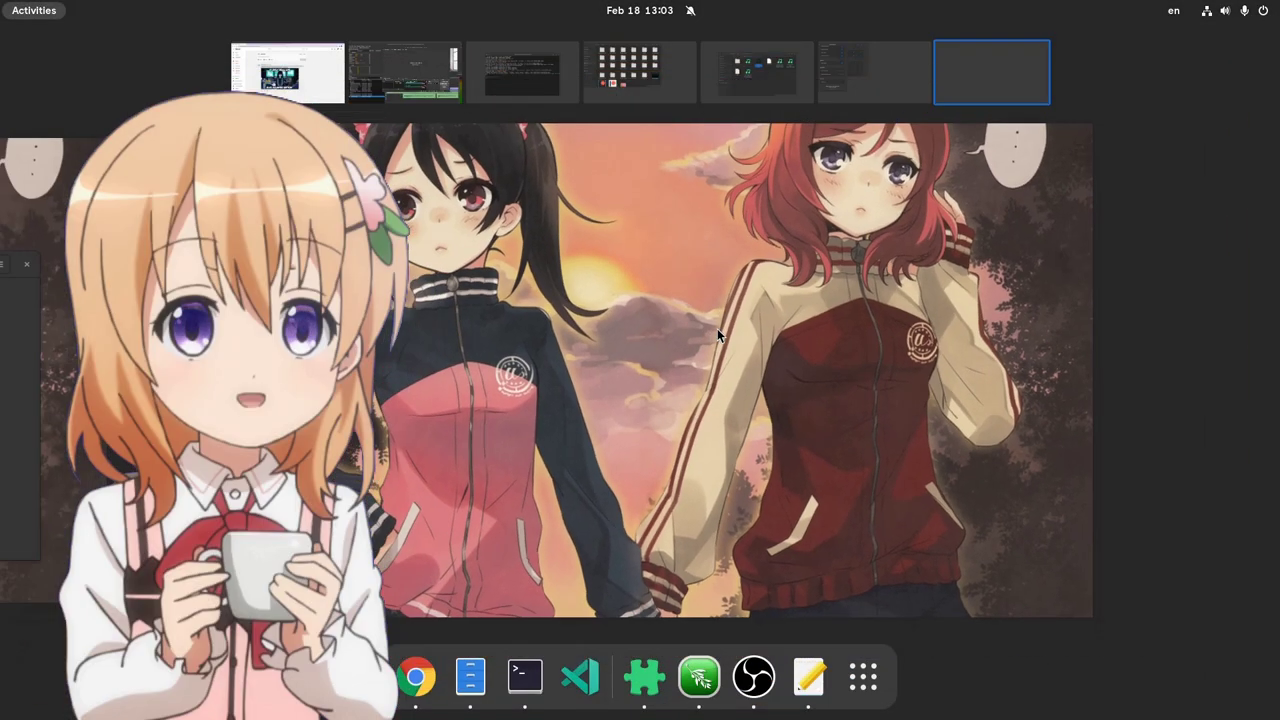
Step: Launch Terminal on the empty workspace from the Activities overview
left_click_drag(525, 677, 1004, 84)
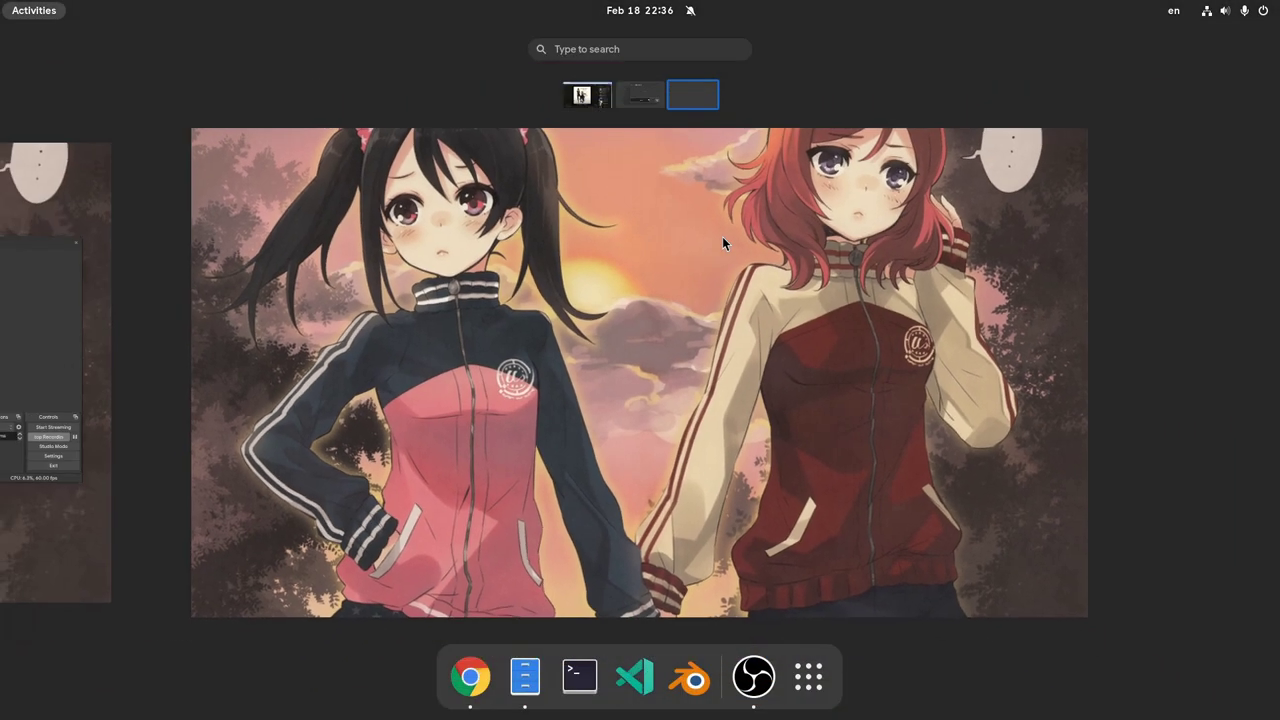
Step: Search 'ext', launch the Extensions app, and move its window to the screen centre
type("ext")
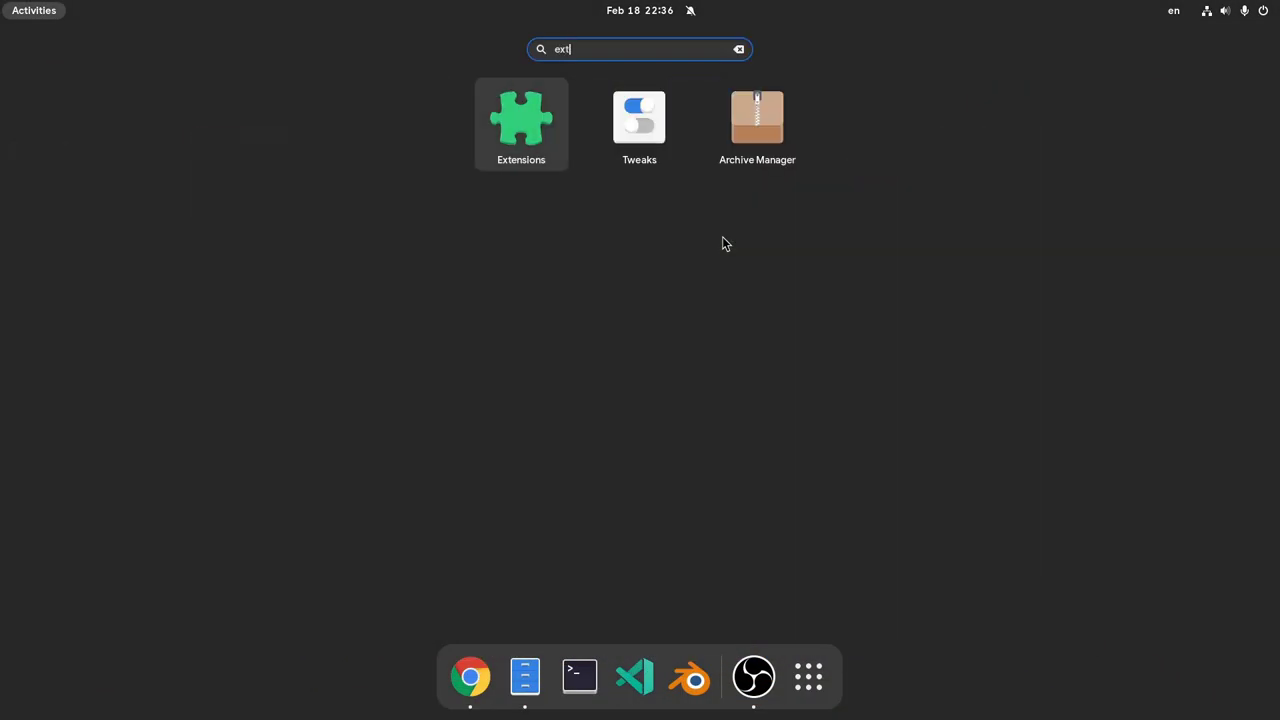
left_click(535, 143)
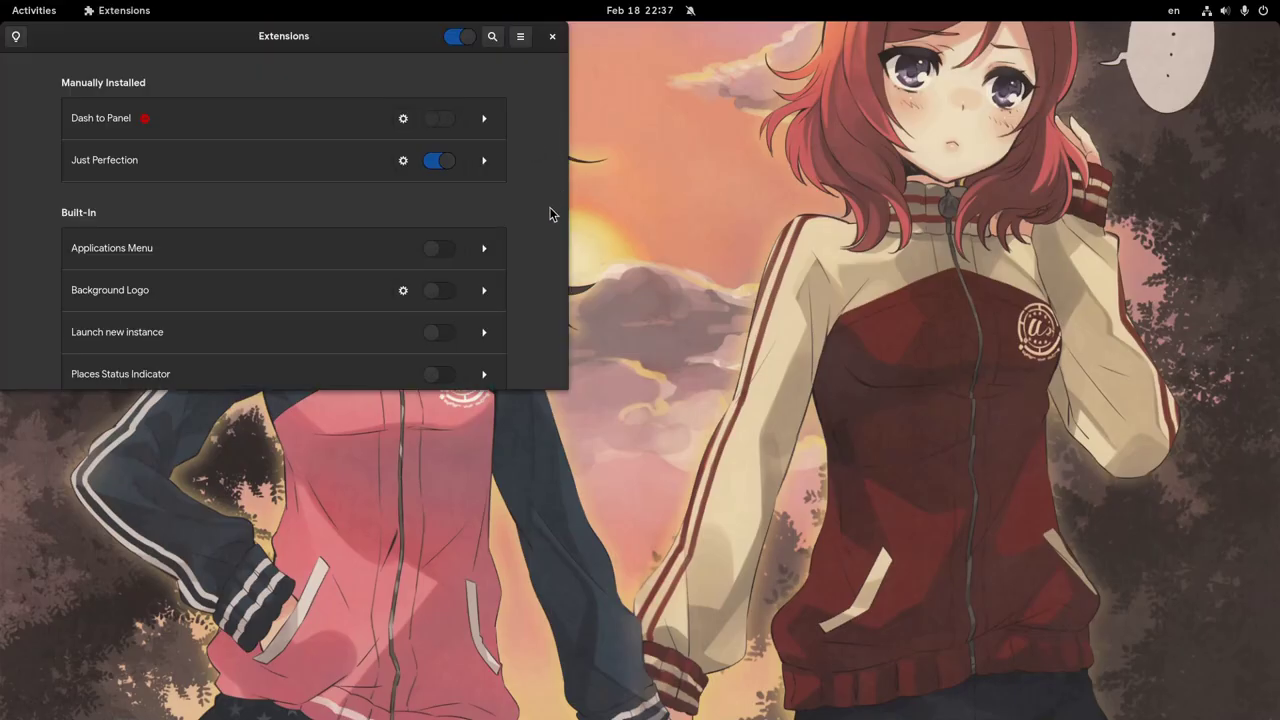
left_click_drag(491, 197, 818, 308)
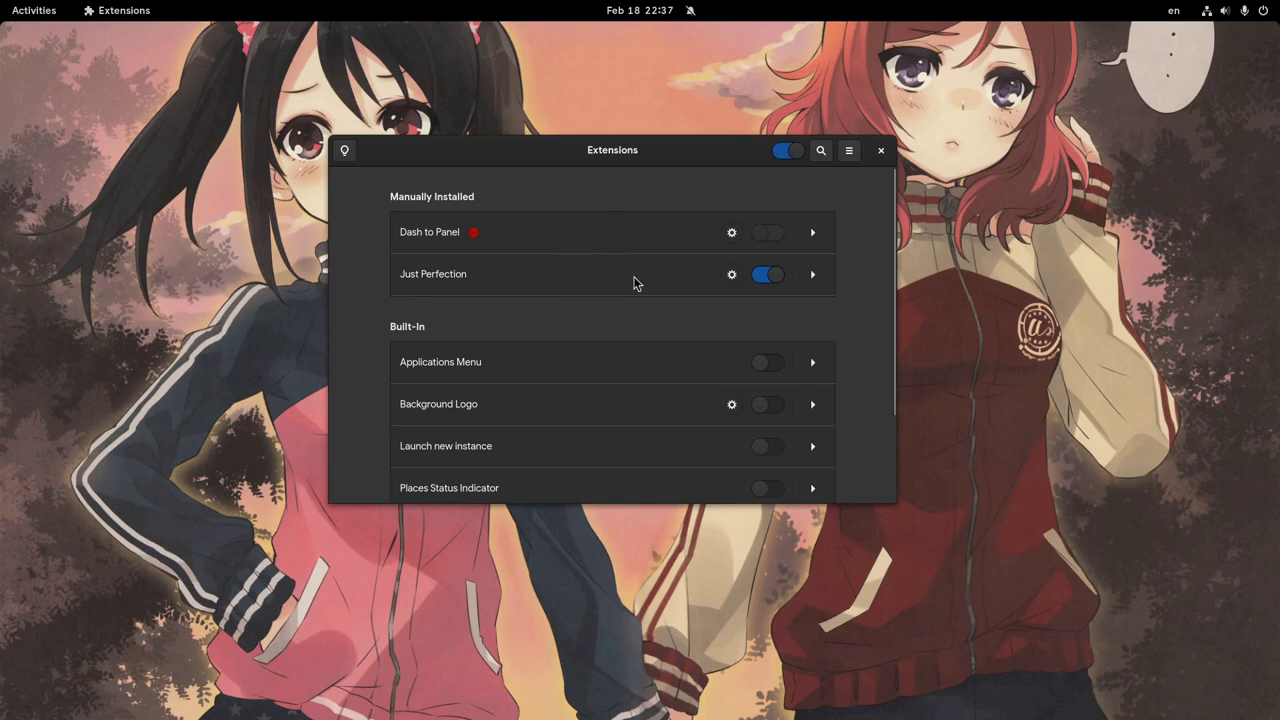
Step: In Just Perfection settings, moved to the right, switch off the Search visibility toggle
left_click(731, 276)
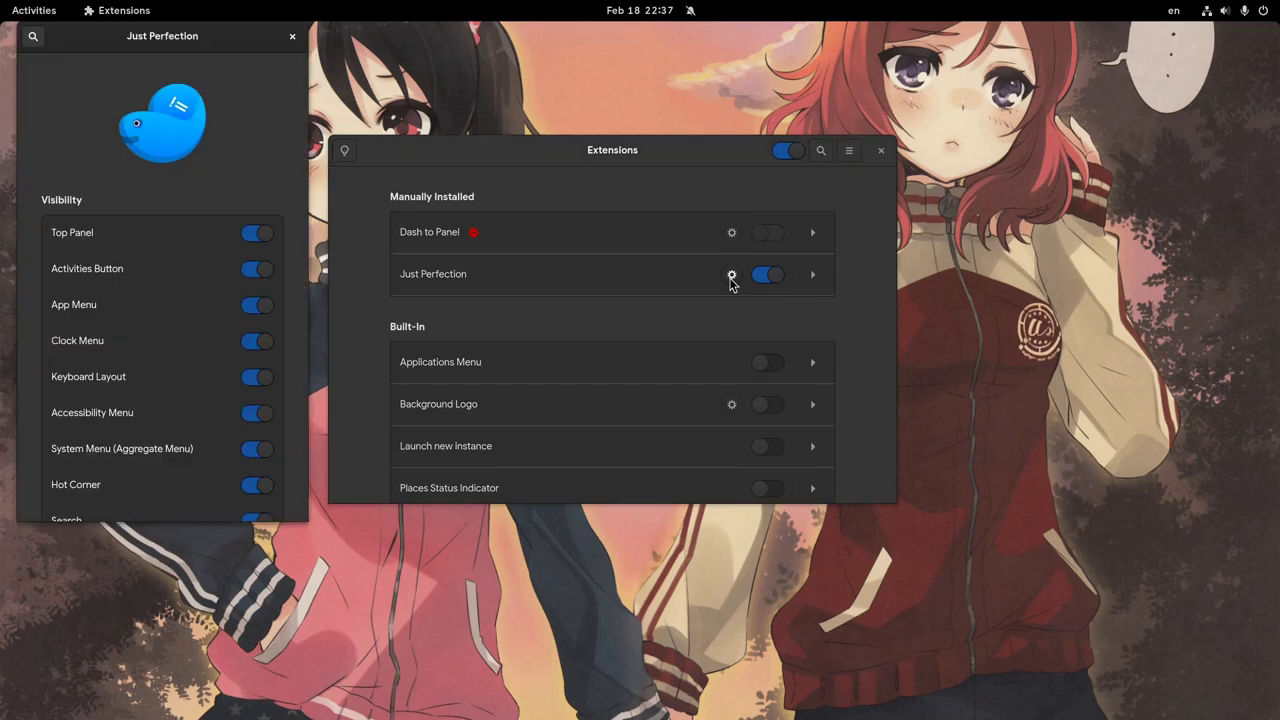
left_click_drag(210, 194, 936, 249)
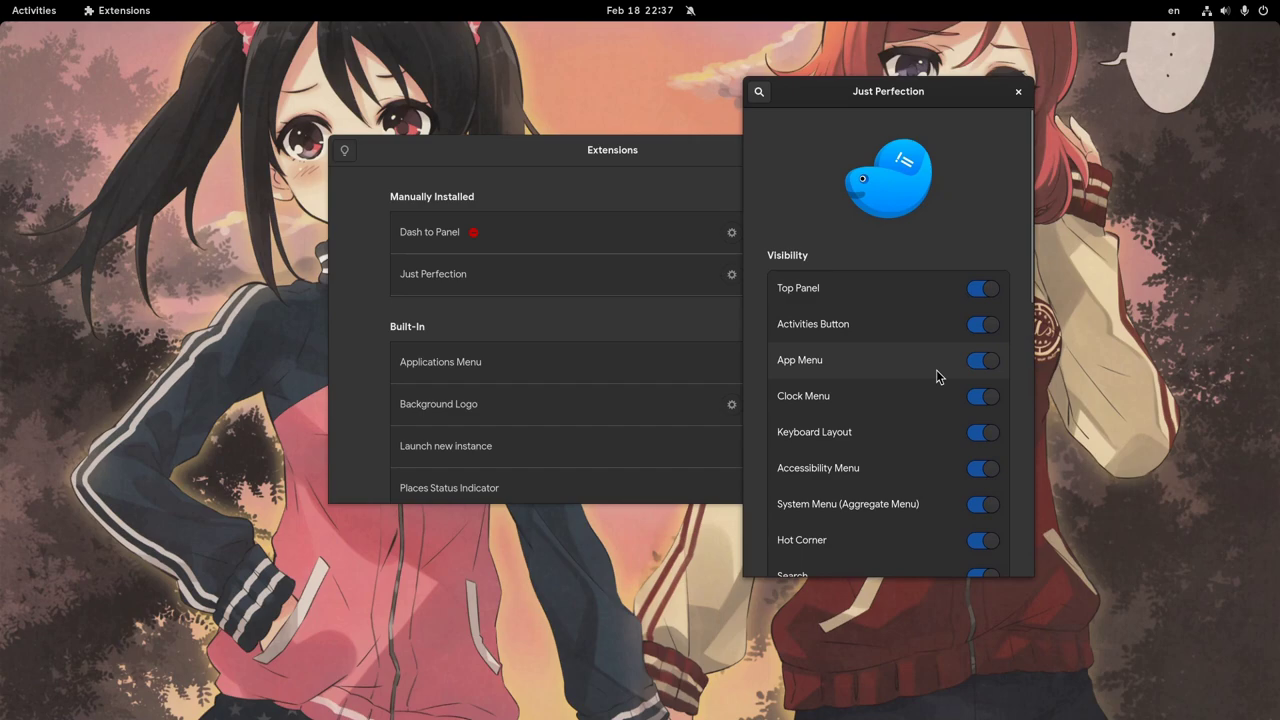
scroll(936, 370, "down", 2)
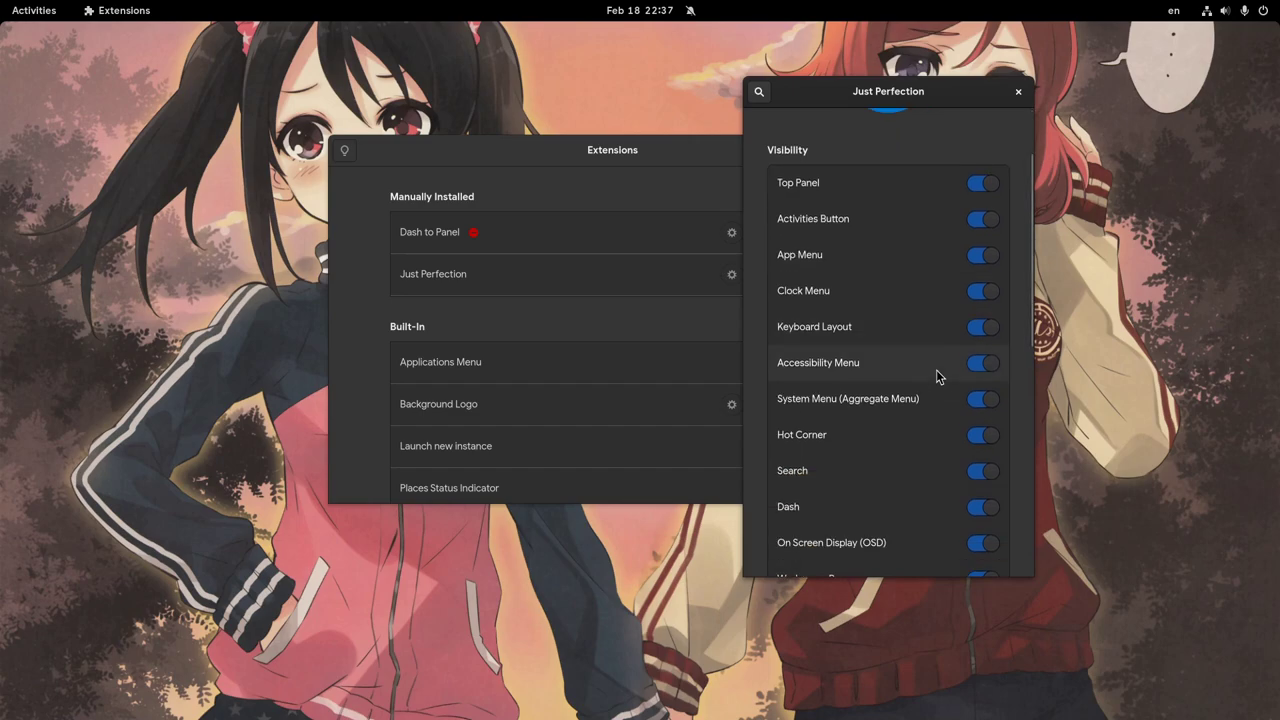
left_click(984, 473)
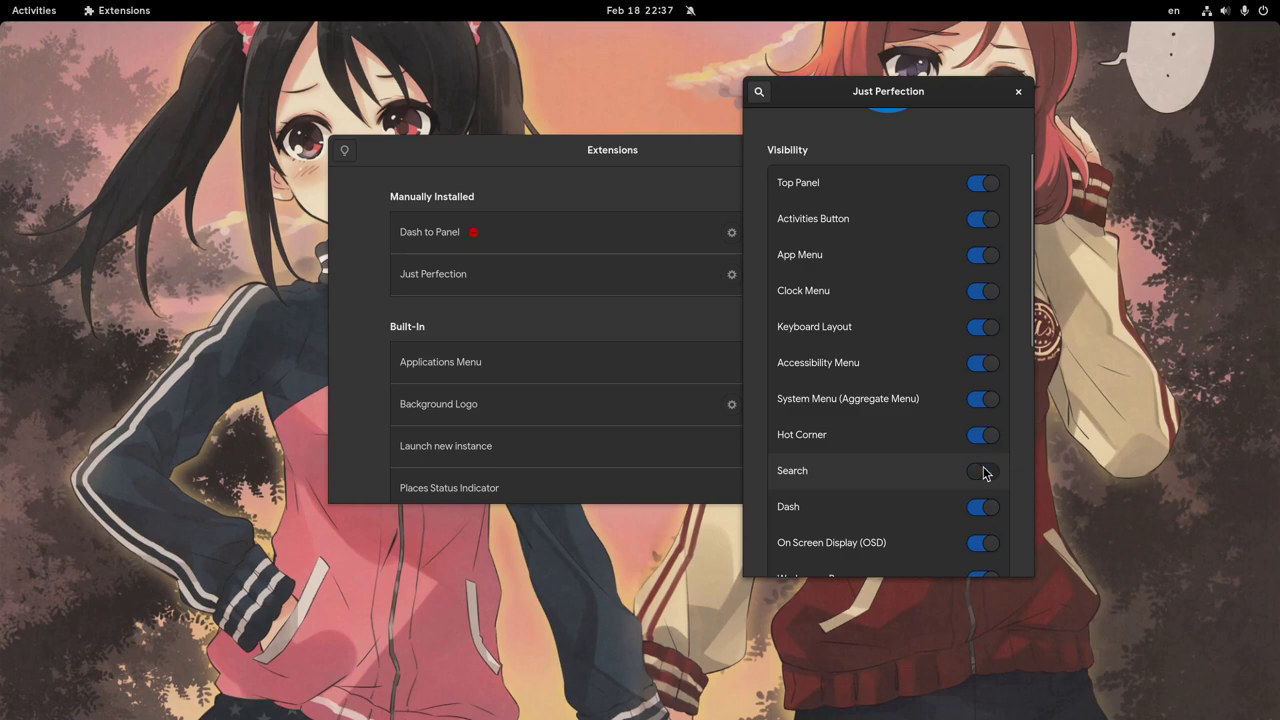
Step: Check in the overview that the search box is gone, then return to the desktop
key("super")
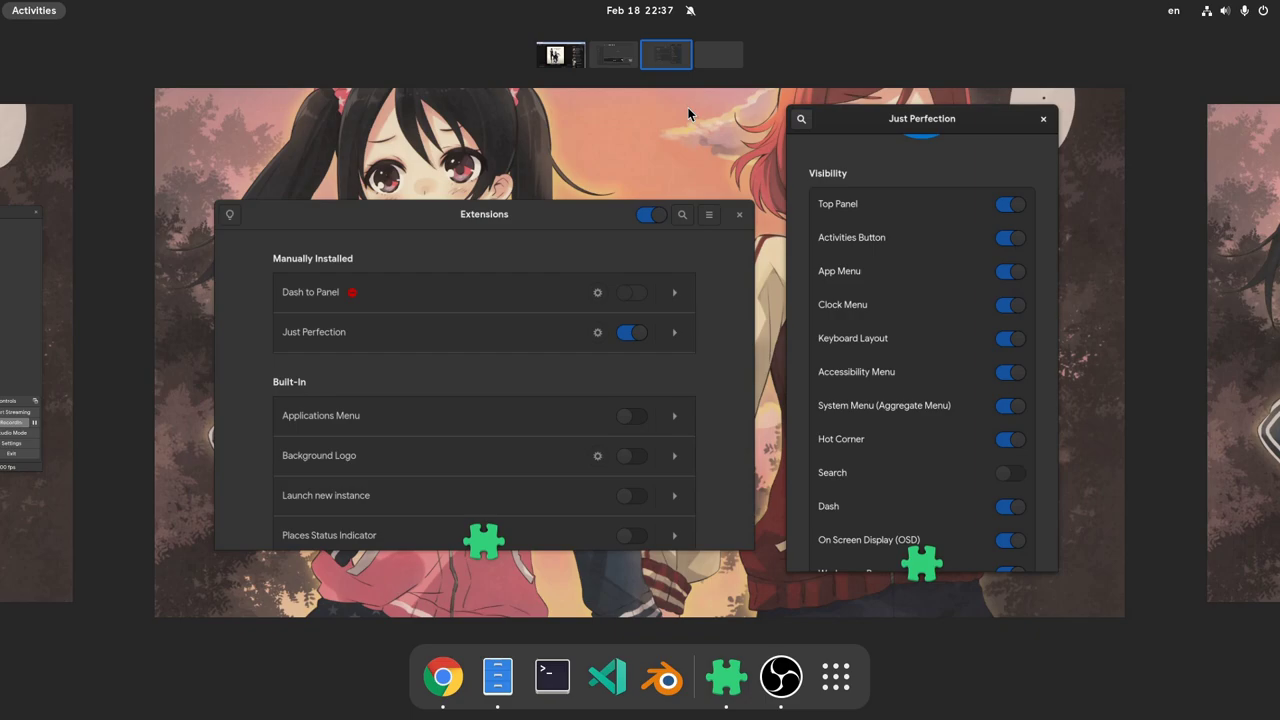
type("b")
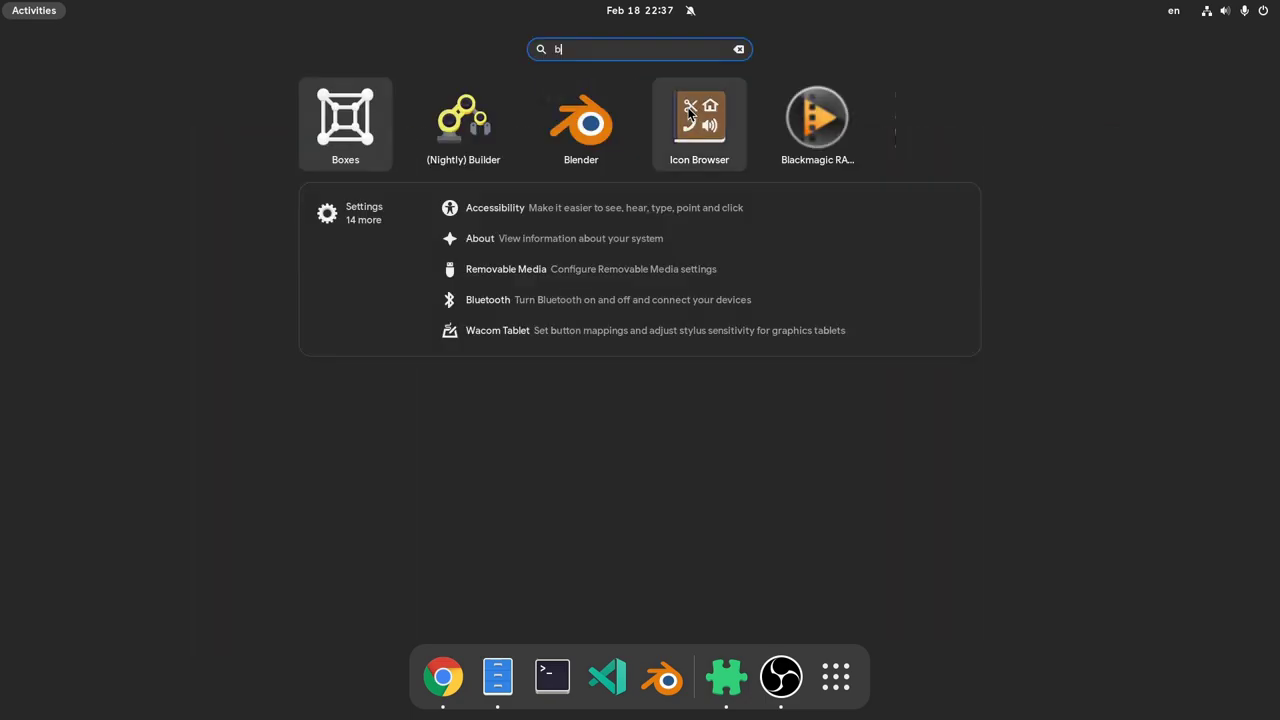
key("BackSpace")
key("Escape")
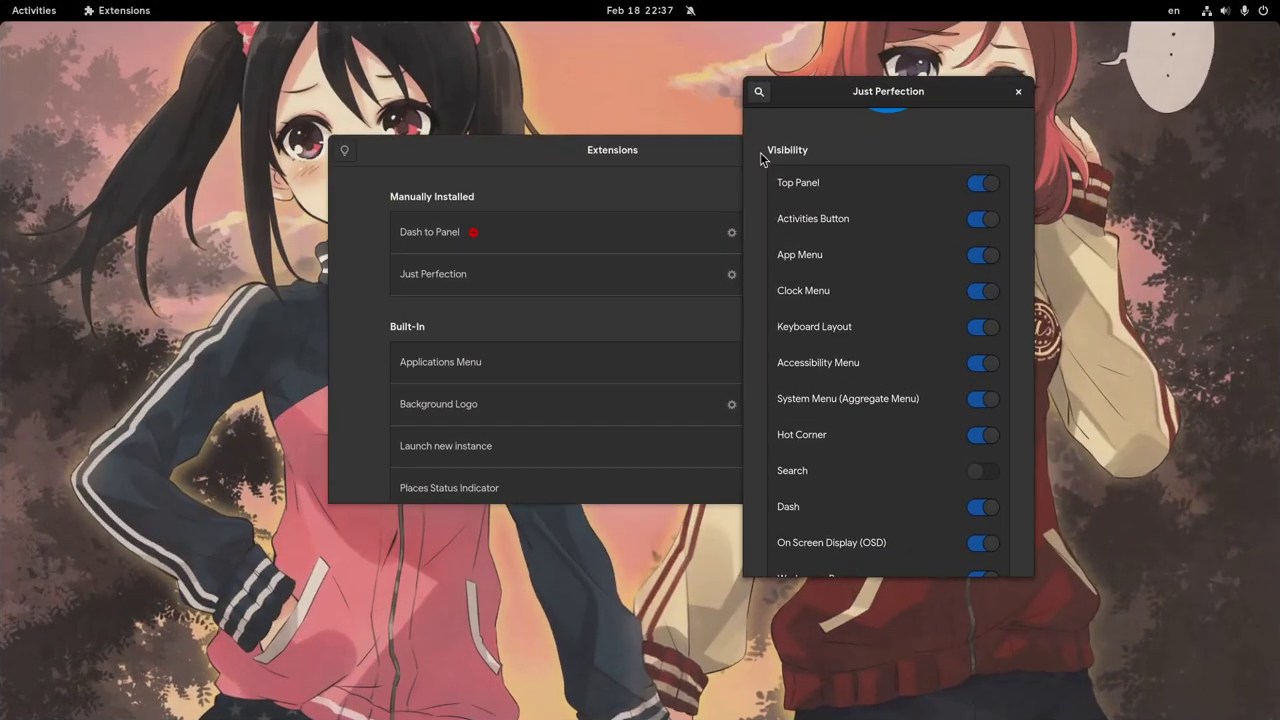
Step: Set Workspace Switcher Size under Customize to 10% and view the larger thumbnails in the overview
scroll(845, 272, "down", 10)
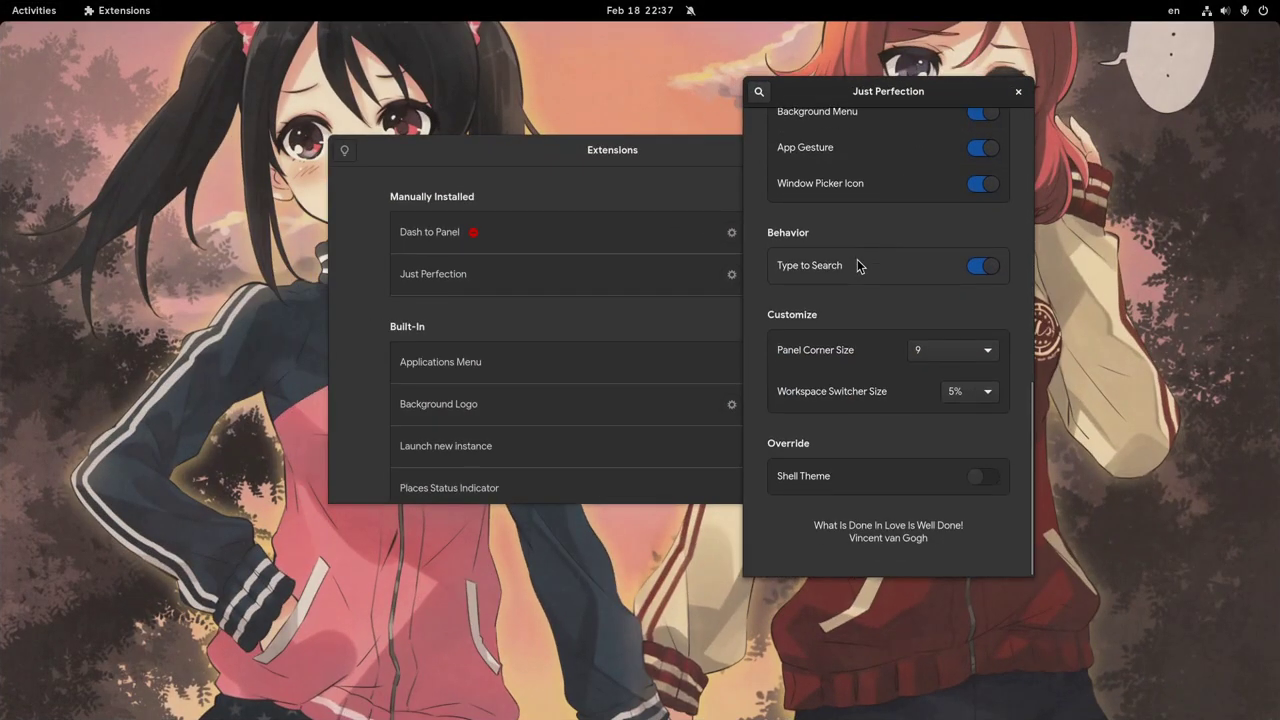
left_click(990, 394)
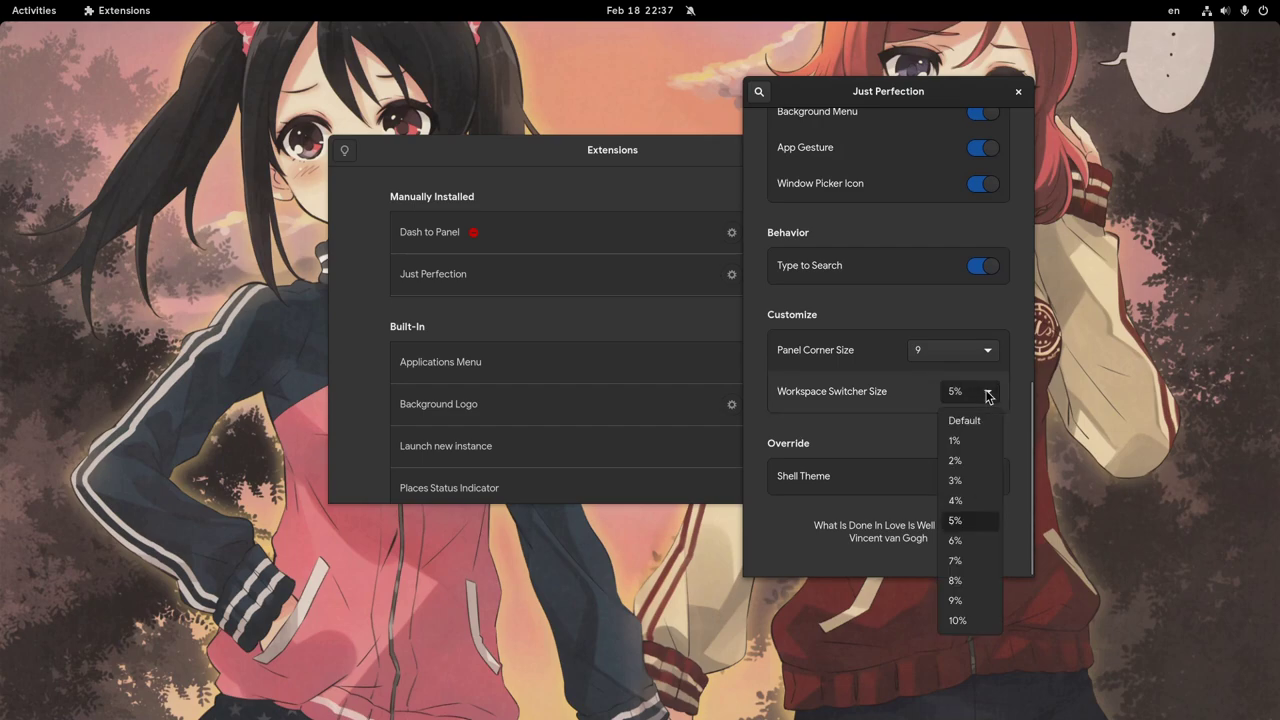
left_click(957, 620)
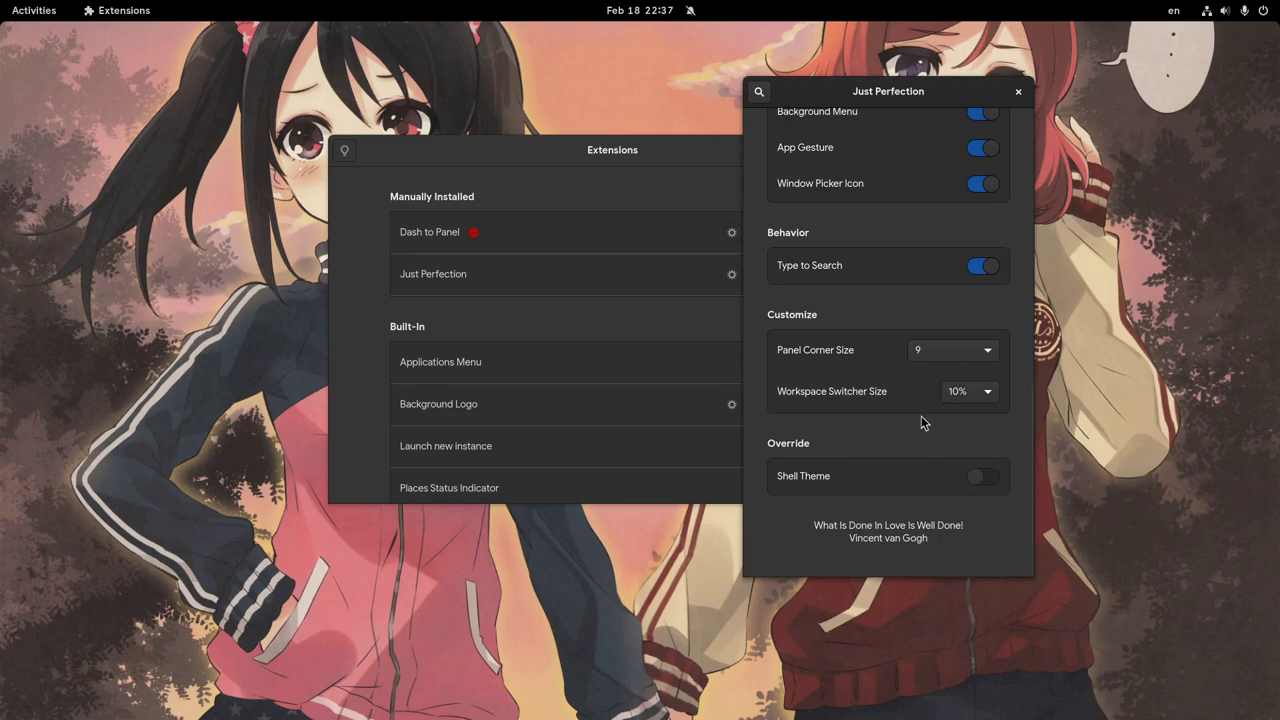
key("super")
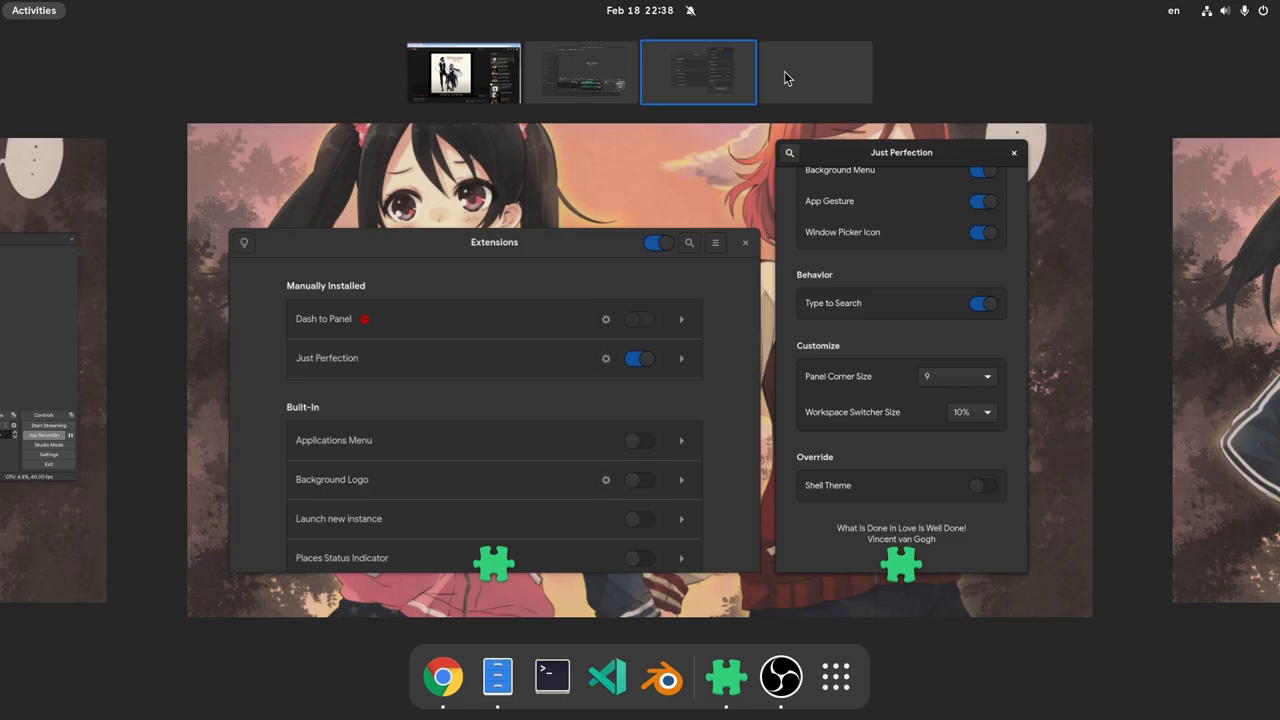
Step: Switch to the empty fourth workspace and launch Terminals onto workspaces four, five and six
left_click(784, 71)
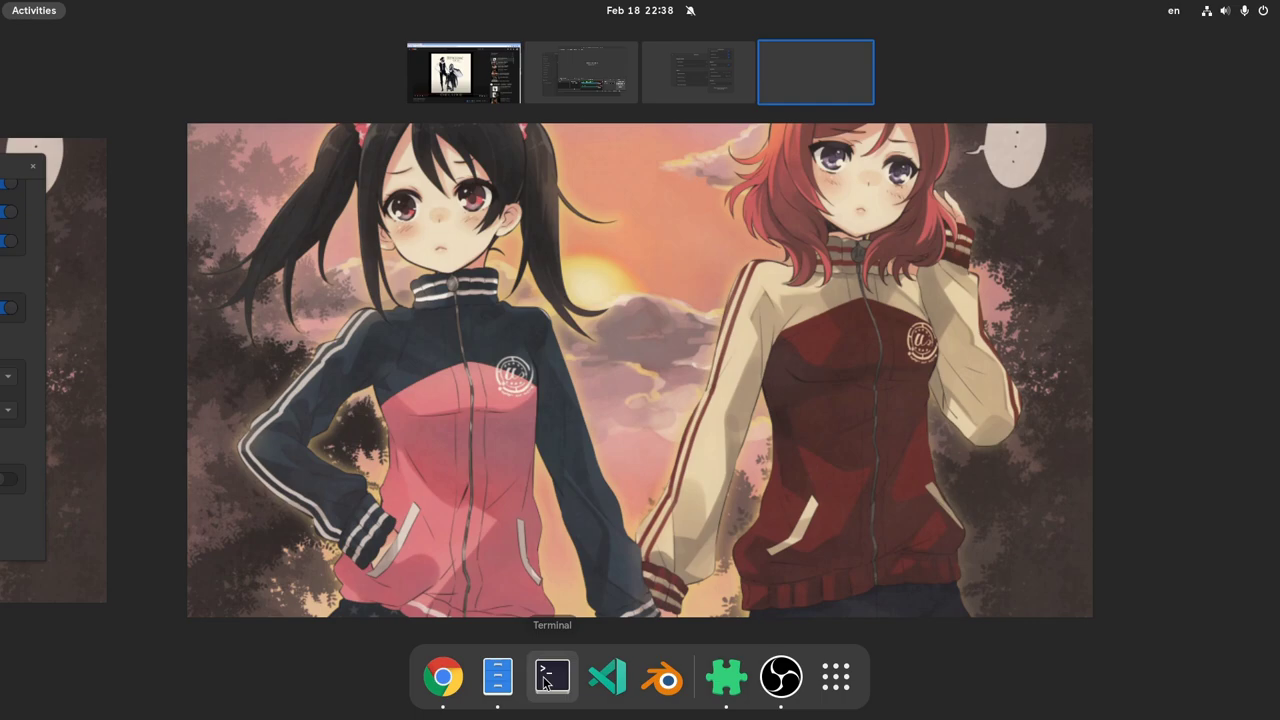
left_click_drag(552, 675, 795, 92)
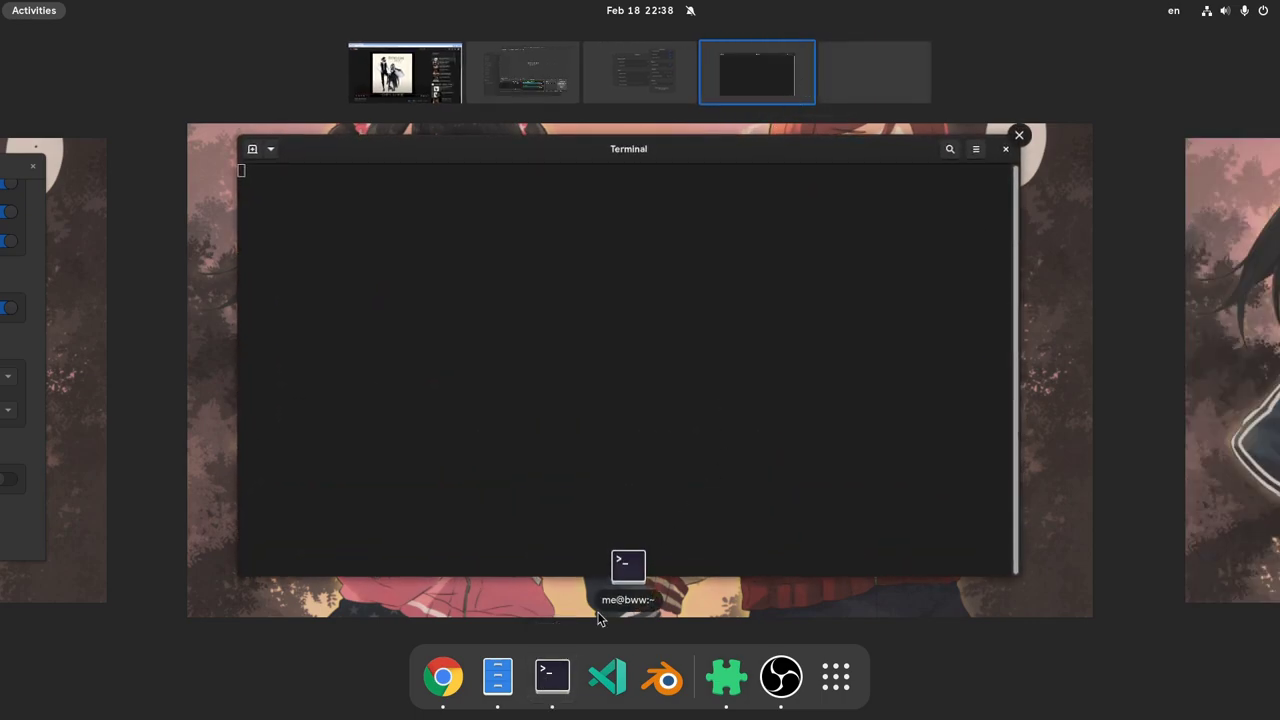
left_click_drag(552, 675, 859, 86)
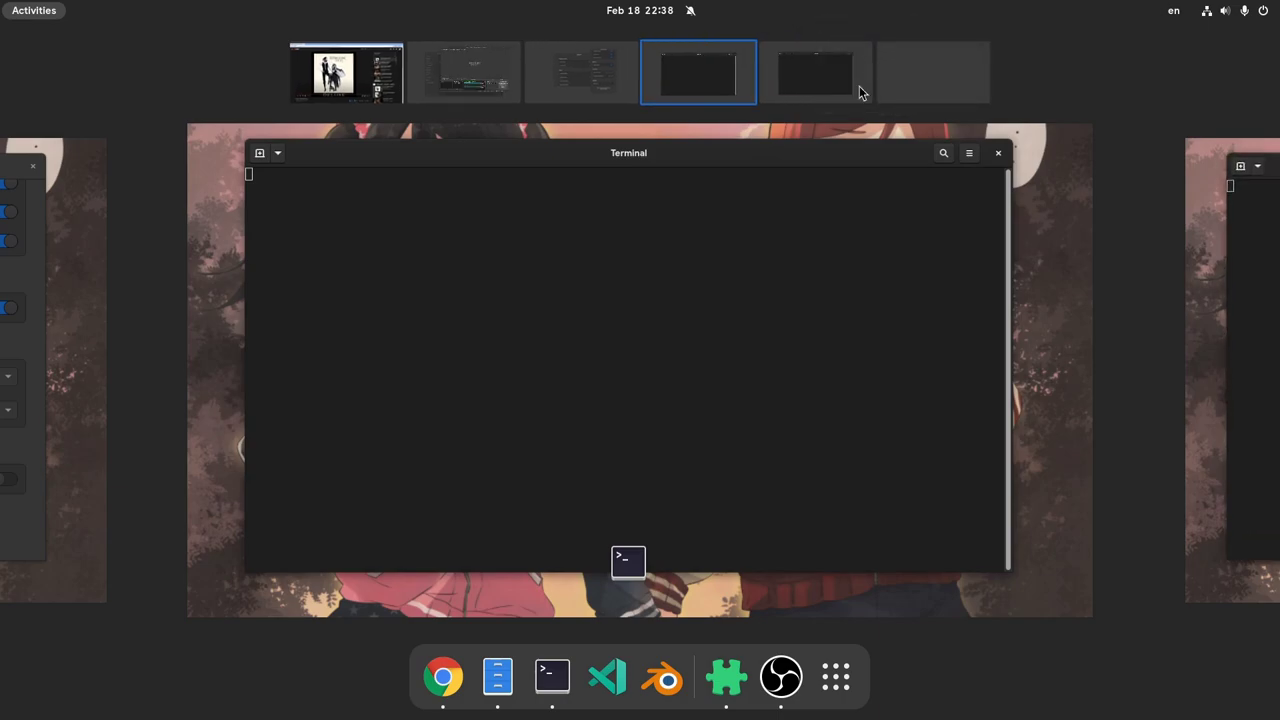
left_click_drag(552, 675, 922, 84)
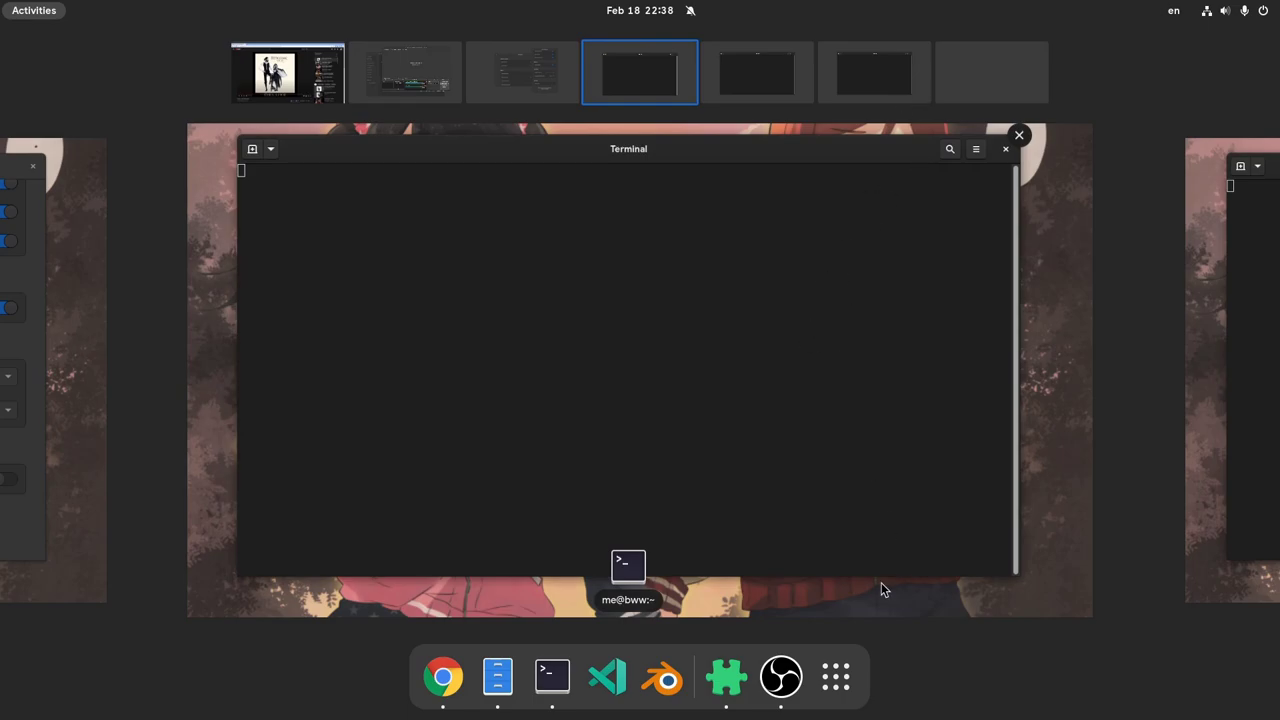
Step: Rearrange the terminal windows so each sits on its own workspace, four through six
left_click(836, 677)
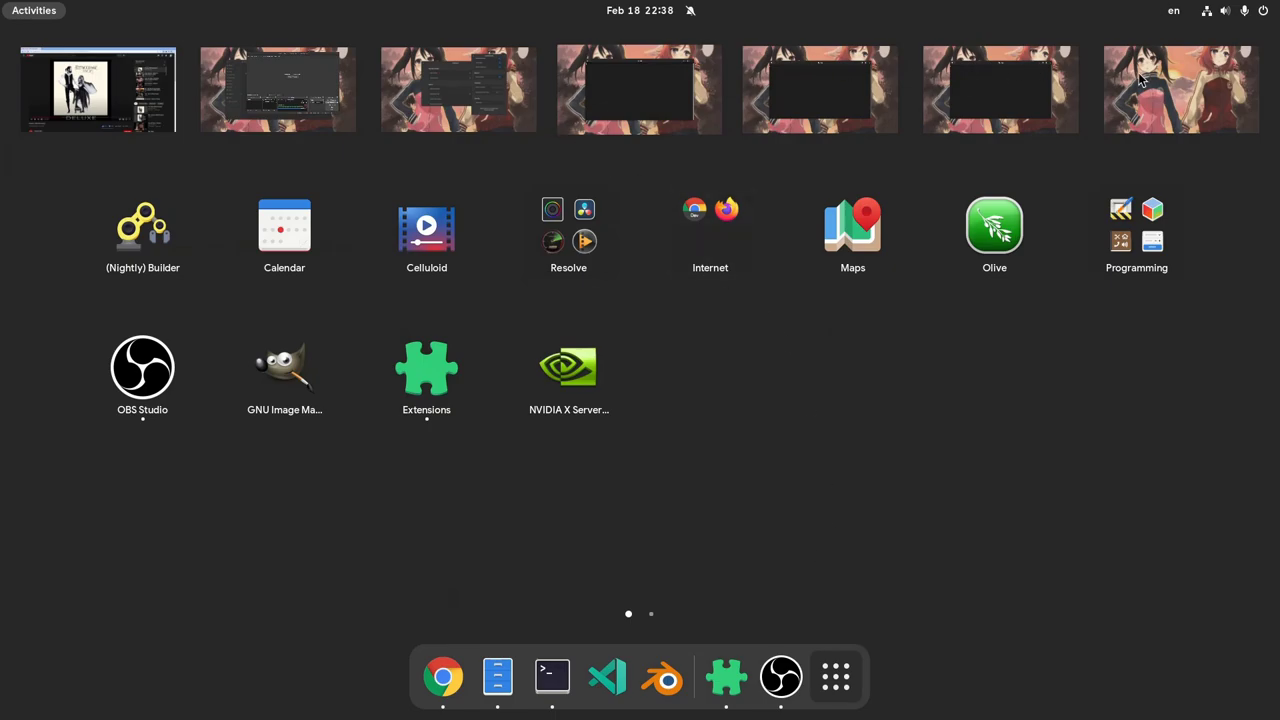
left_click_drag(1020, 80, 826, 90)
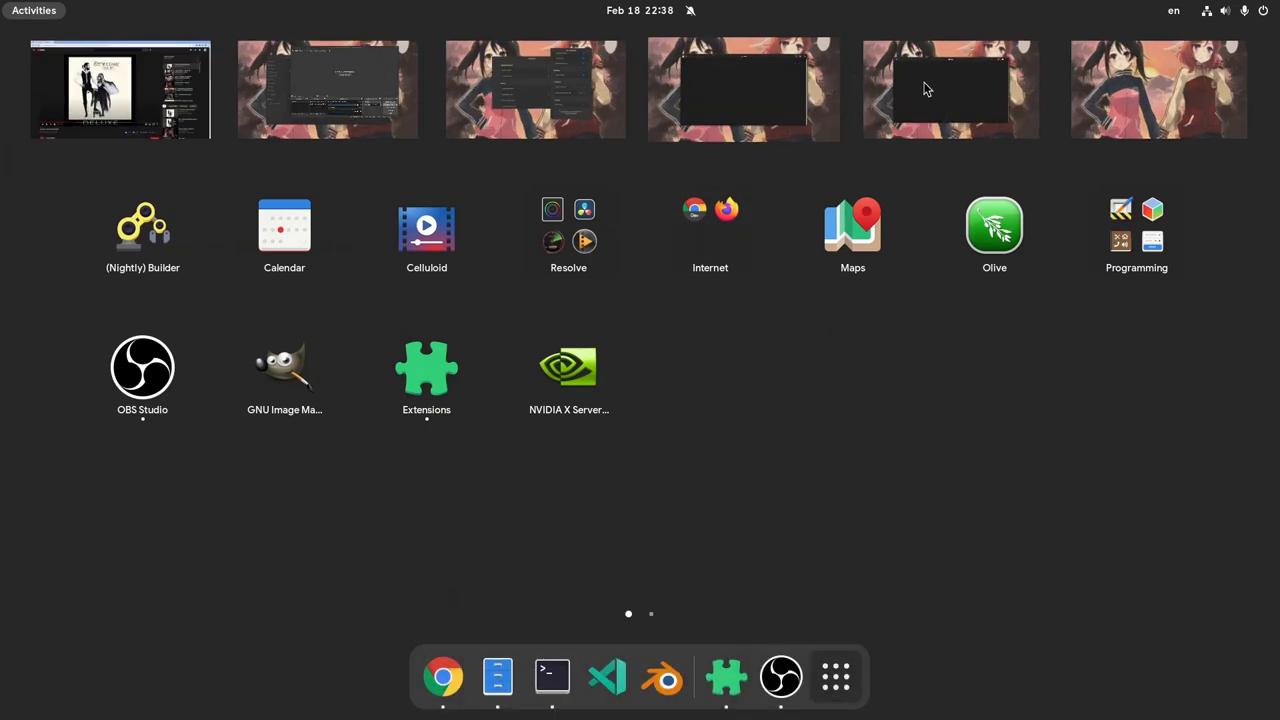
left_click_drag(956, 95, 729, 107)
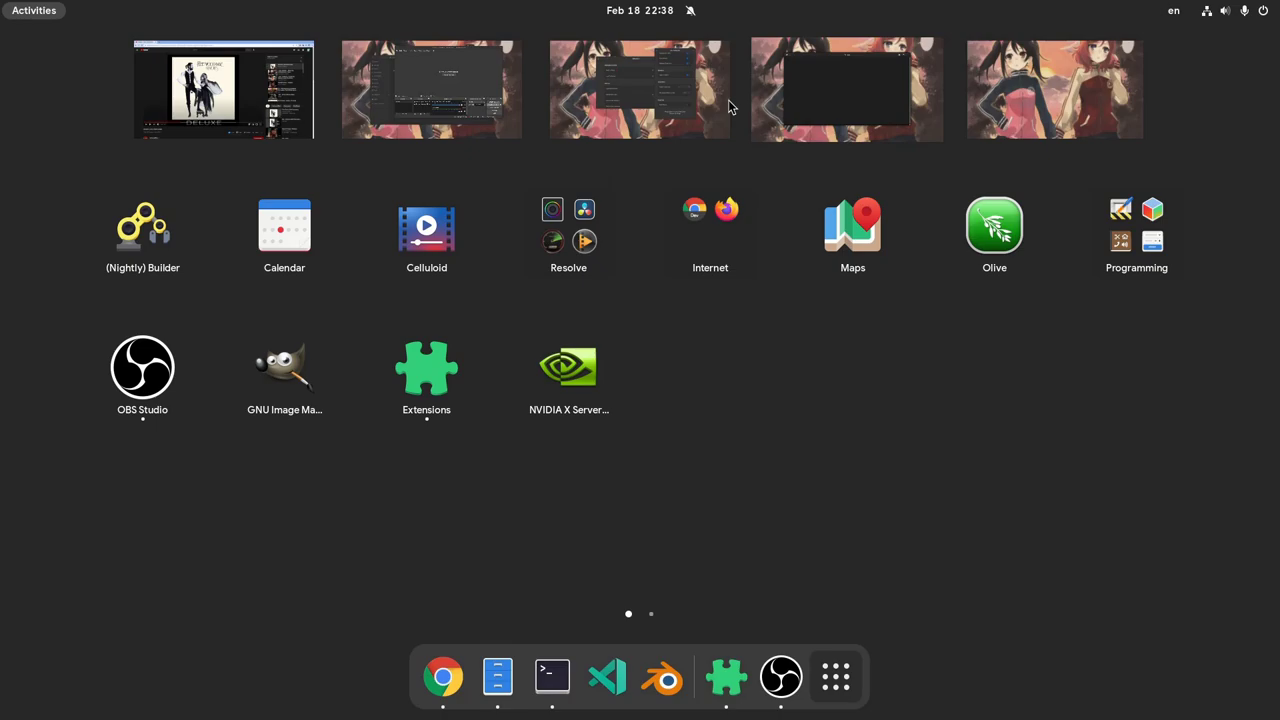
left_click(836, 677)
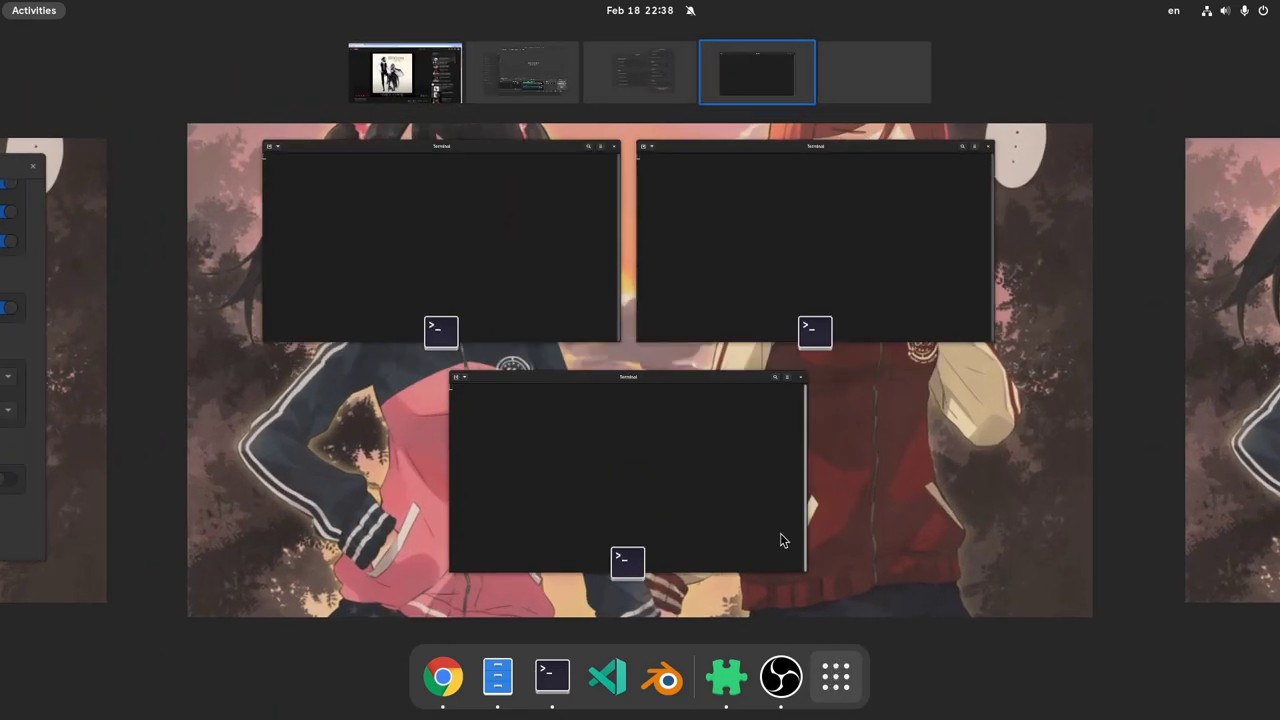
left_click_drag(788, 84, 892, 88)
left_click_drag(768, 55, 930, 62)
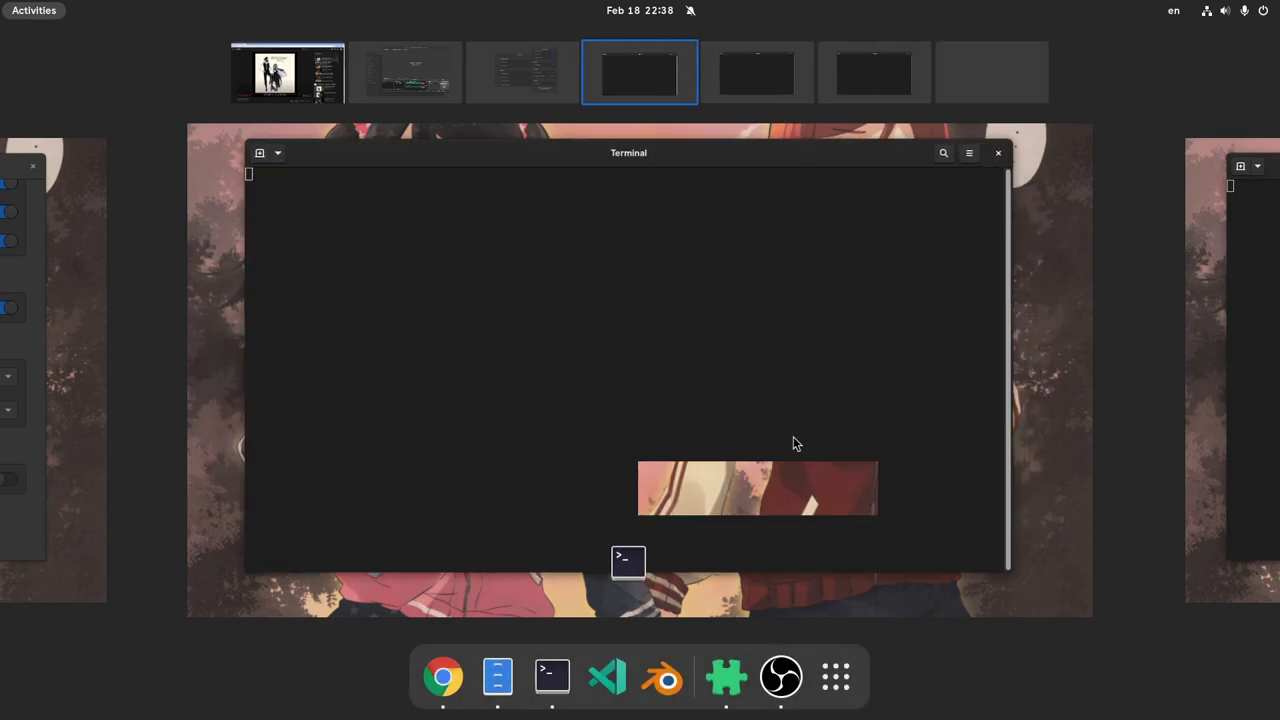
Step: Pin Software from the second app-grid page into the dash
left_click(846, 676)
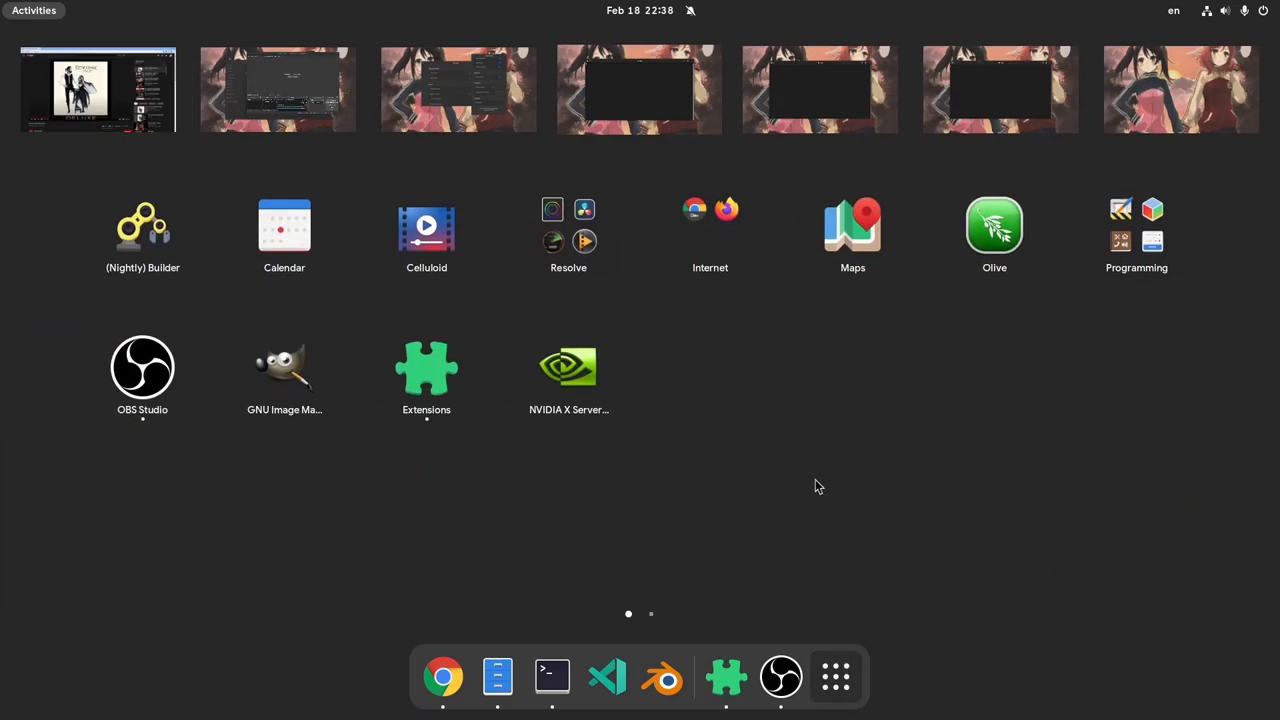
left_click_drag(828, 443, 126, 503)
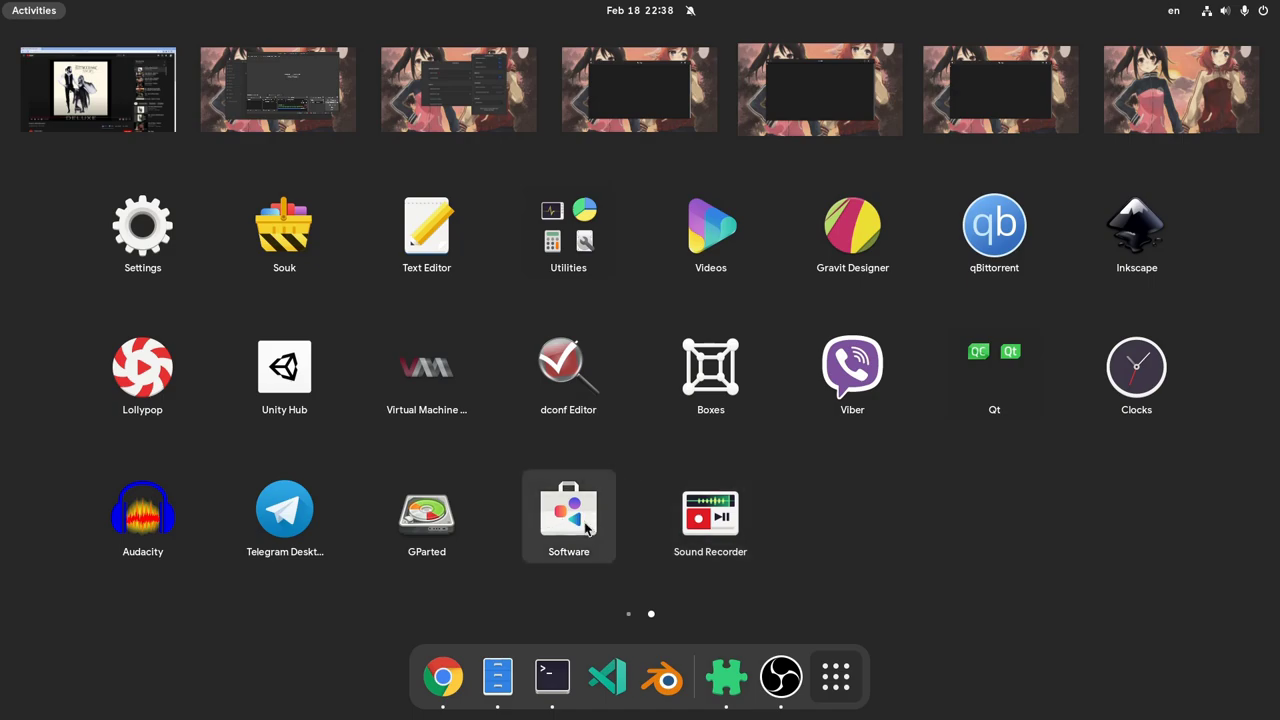
left_click_drag(585, 525, 608, 676)
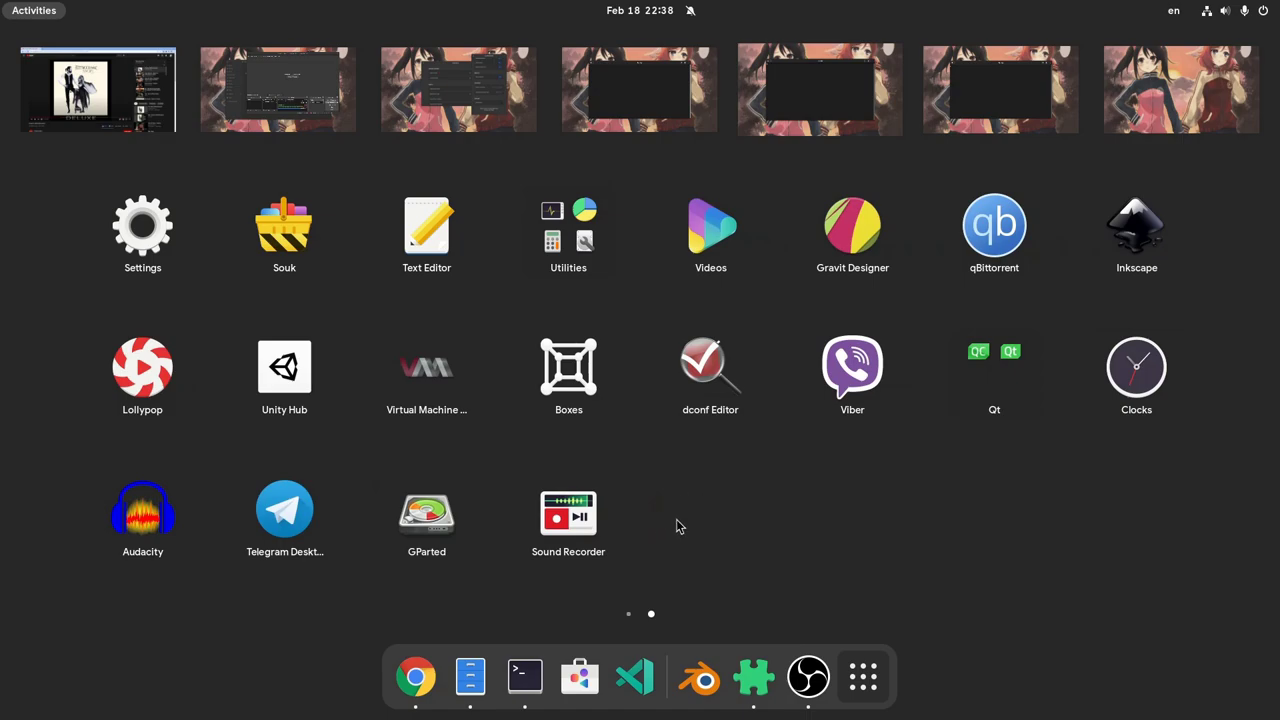
Step: Unpin Software from the dash and carry the Files window across to the sixth workspace
left_click_drag(580, 668, 885, 672)
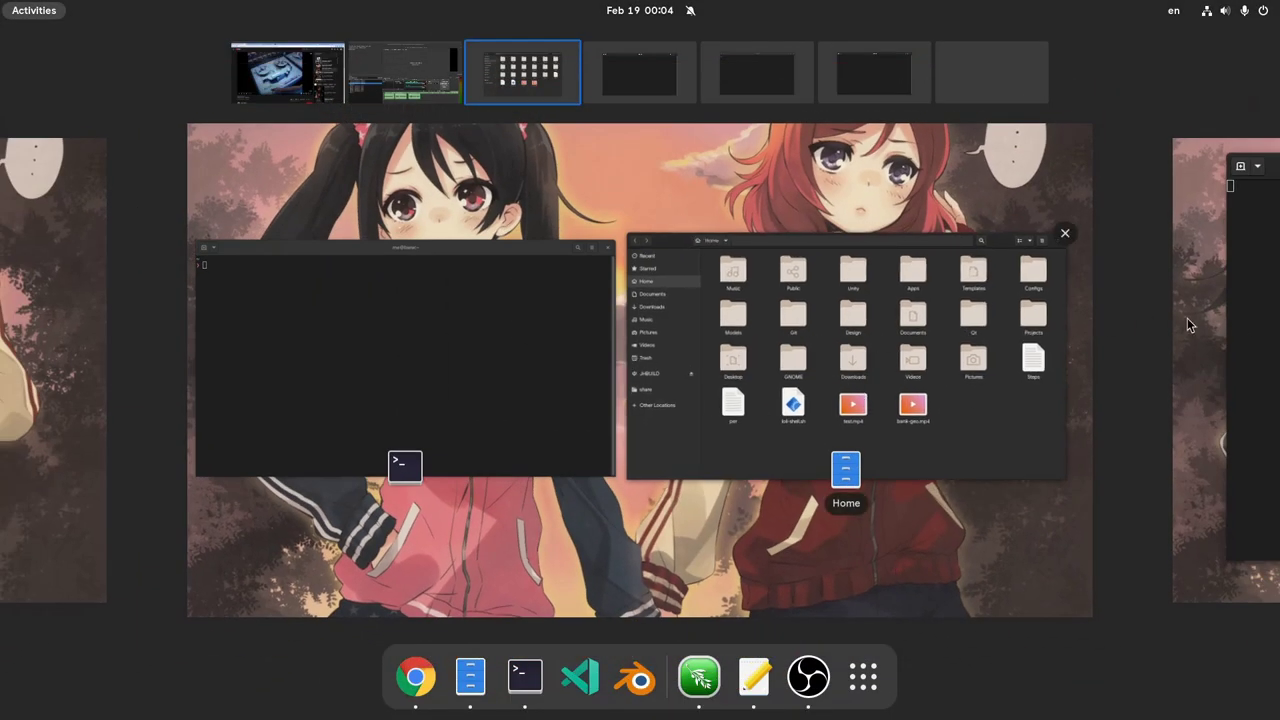
left_click_drag(876, 325, 1238, 333)
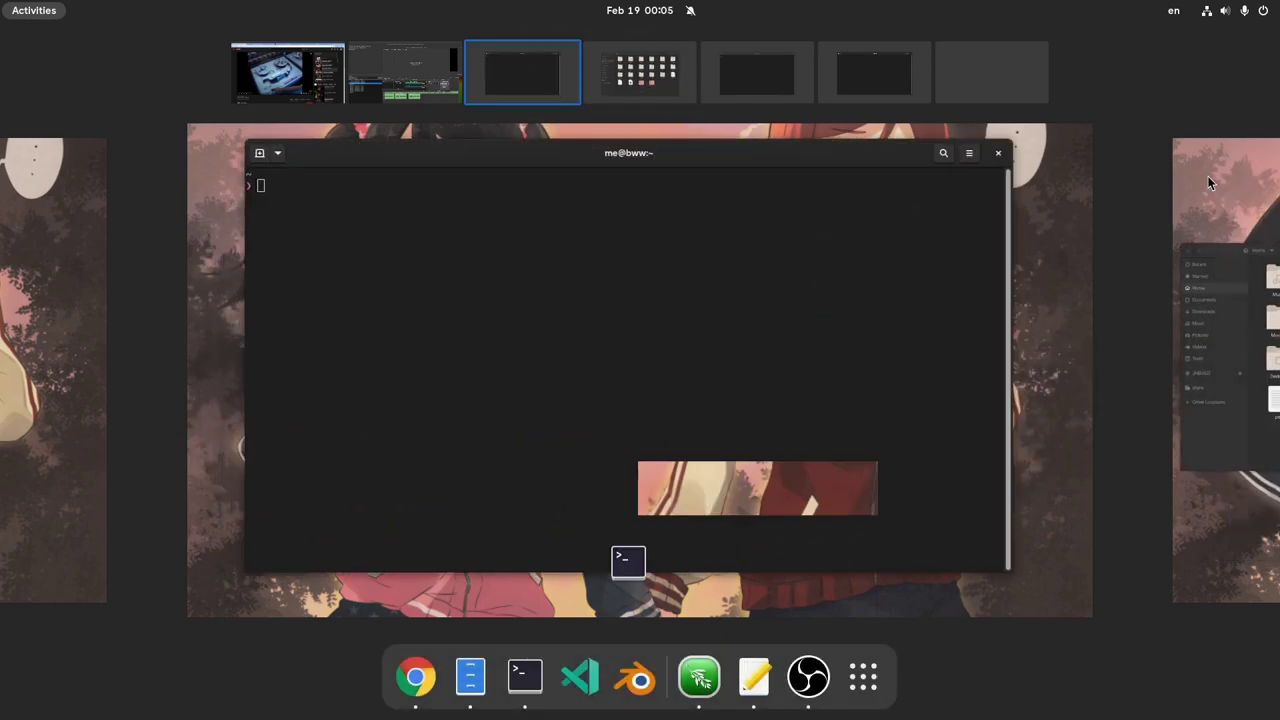
left_click(1207, 175)
left_click_drag(590, 280, 1245, 290)
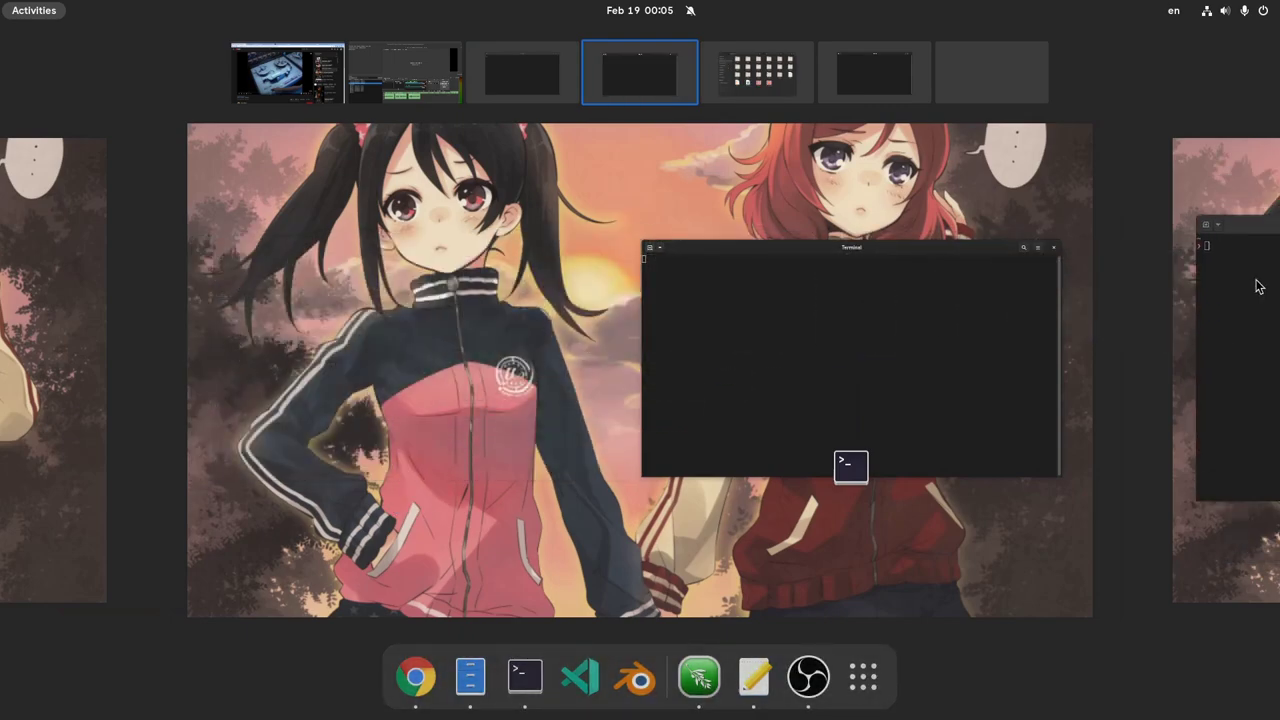
left_click(1196, 204)
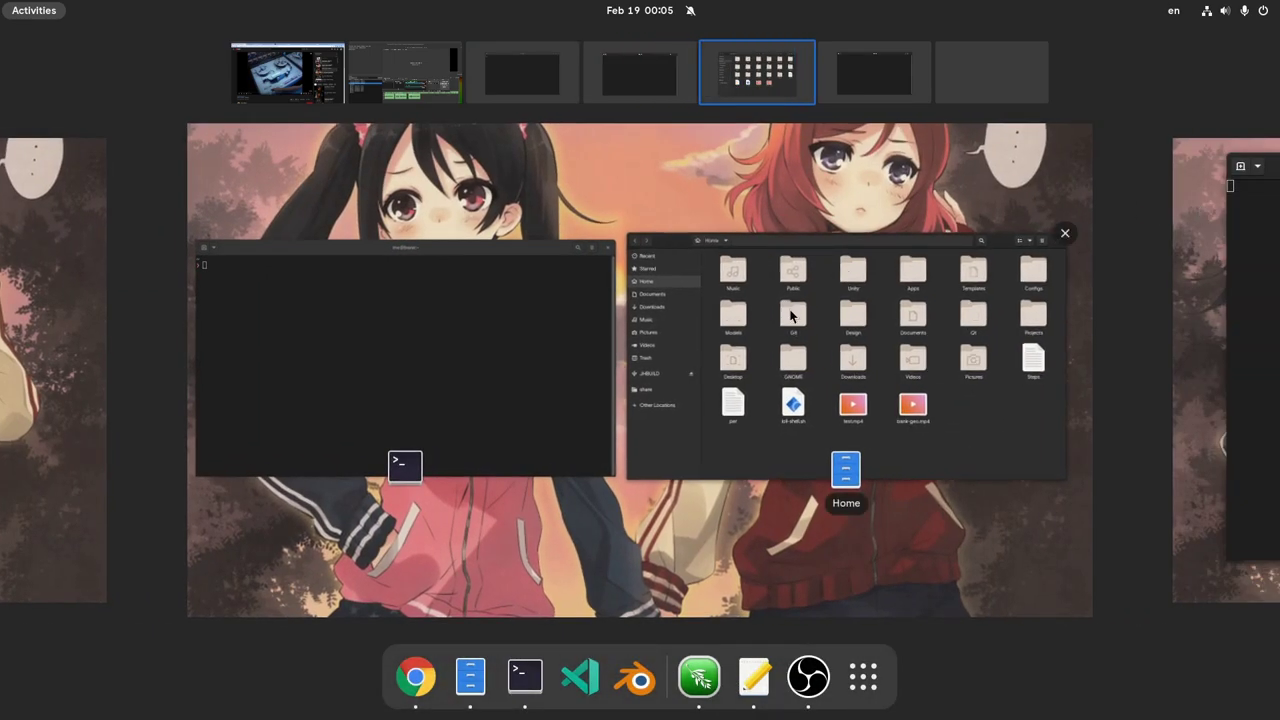
left_click_drag(803, 289, 1238, 286)
left_click(1196, 201)
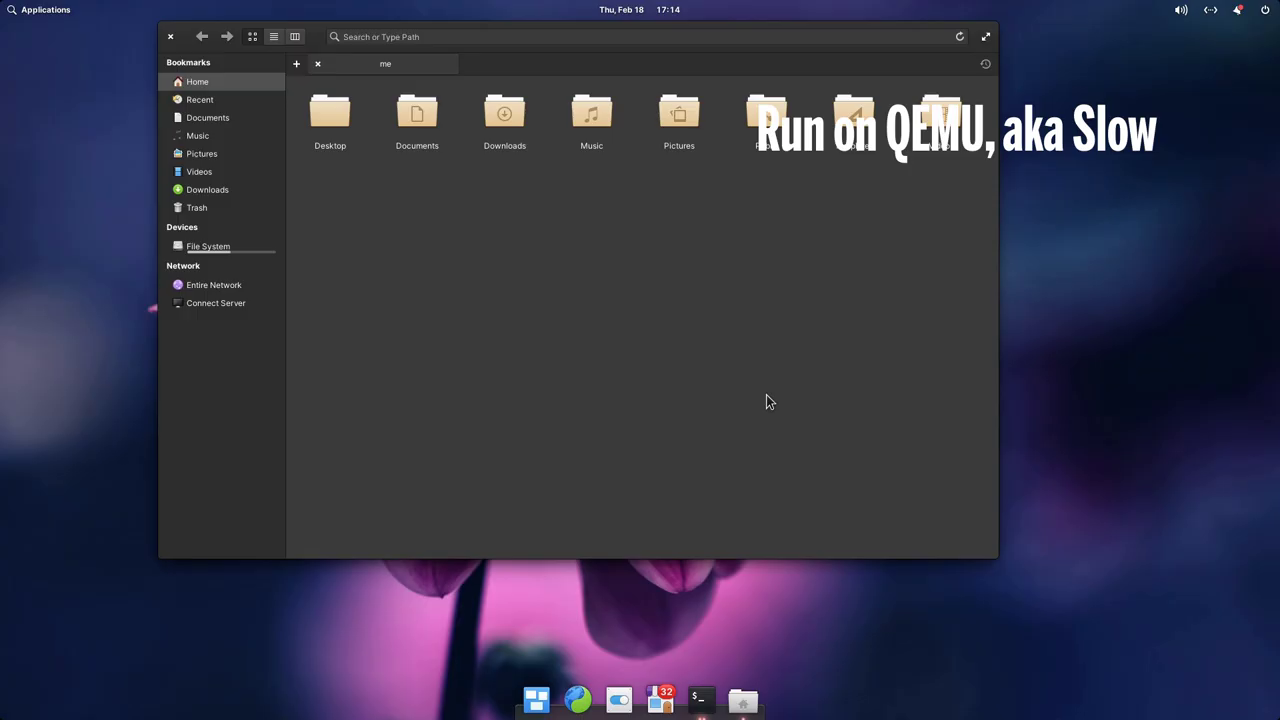
Step: Open the Multitasking View, move to the next workspace, and drag the Files window along
key("super+s")
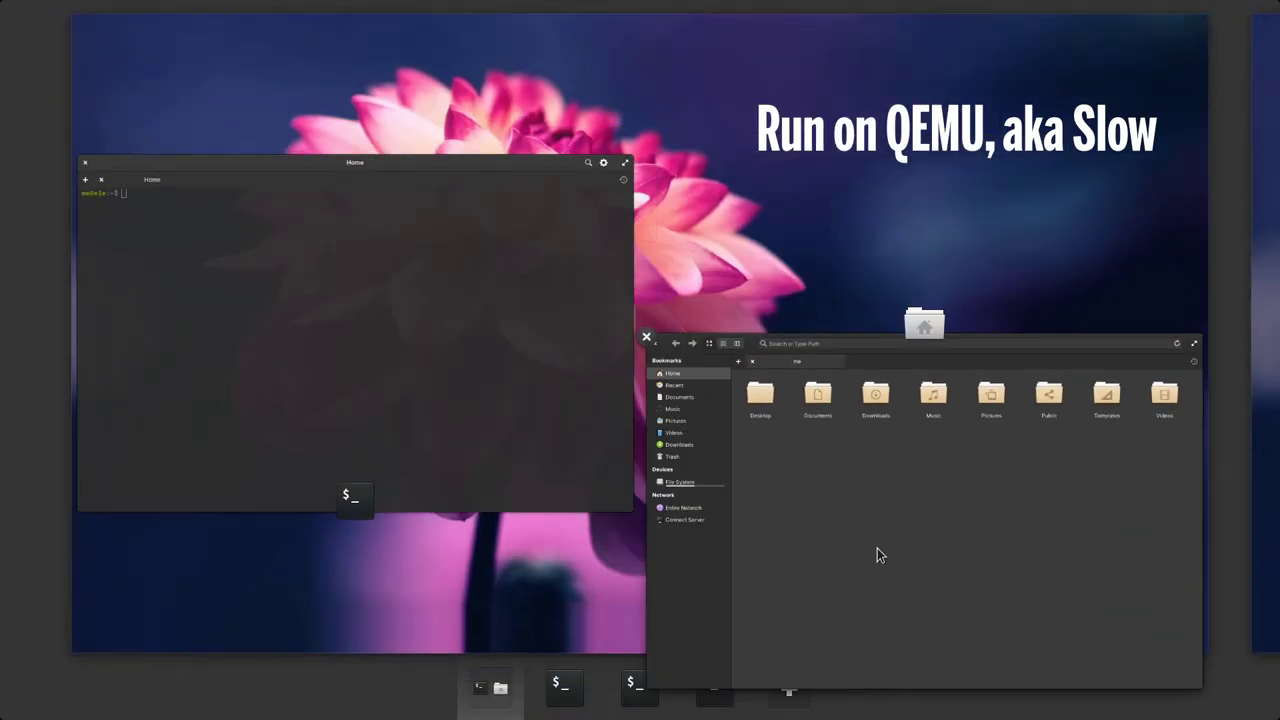
key("super+Right")
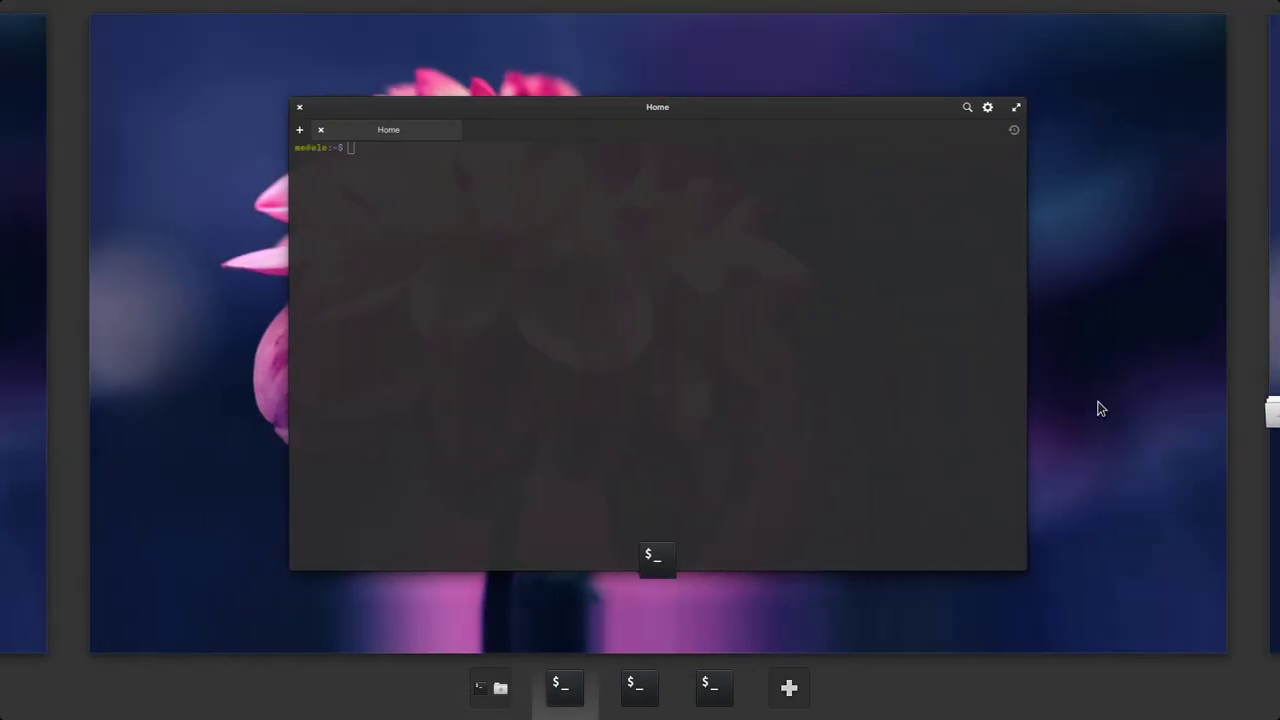
mouse_move(1266, 410)
left_mouse_down()
mouse_move(668, 283)
mouse_move(846, 246)
mouse_move(1266, 414)
left_mouse_up()
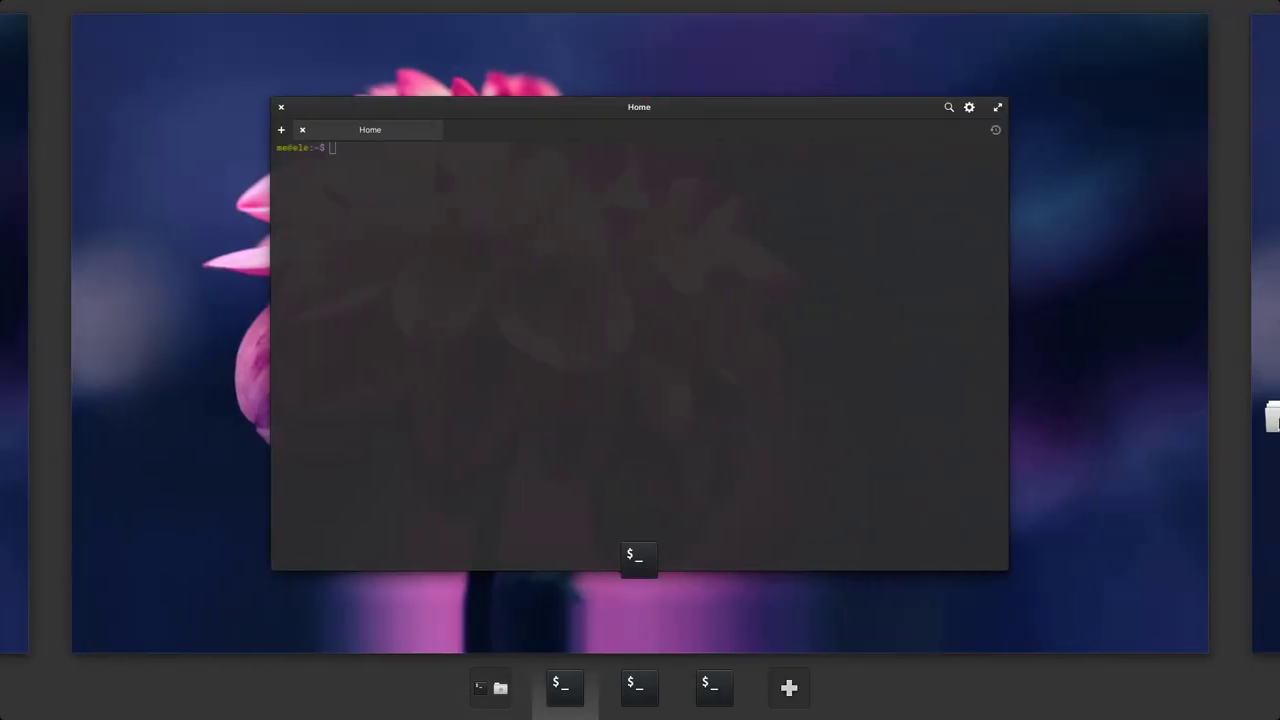